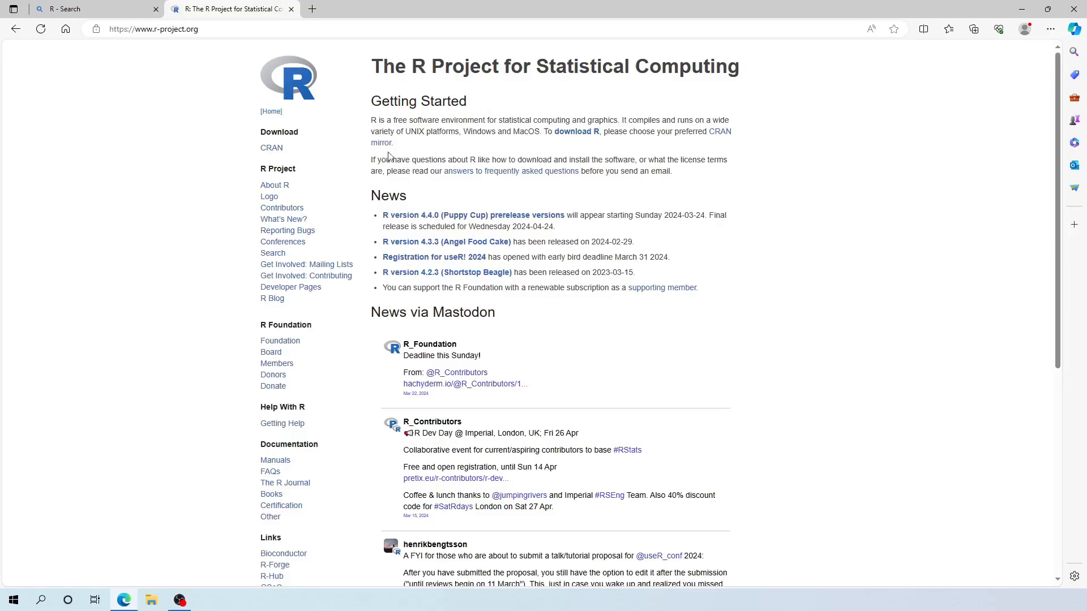
Go to the CRAN mirror list from the R Project site and open the cran.wustl.edu mirror.
{"action": "left_click", "coordinate": [583, 137]}
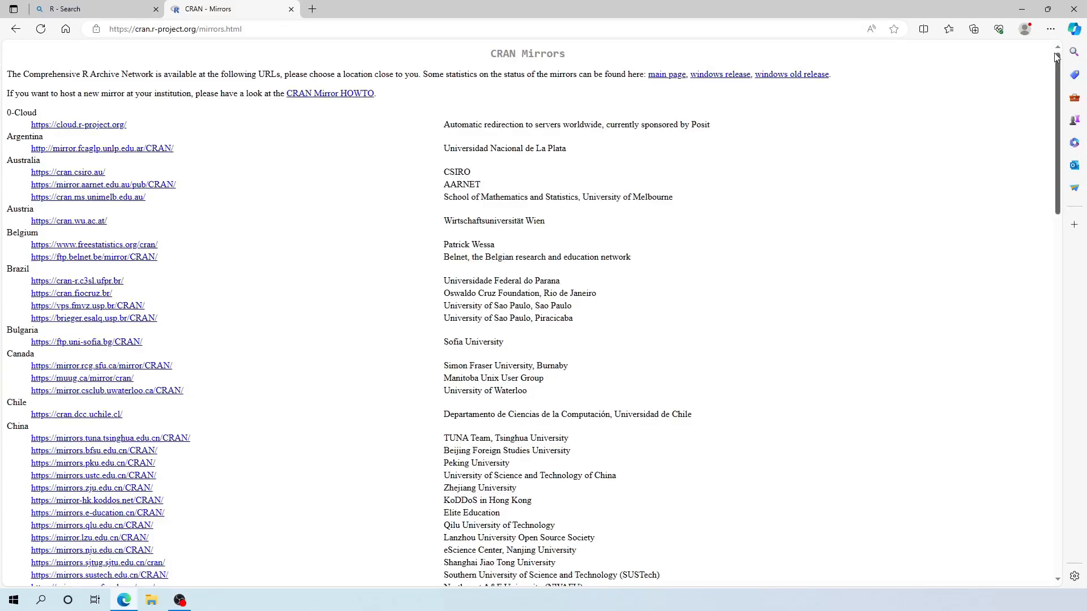
{"action": "left_click_drag", "start_coordinate": [1056, 56], "coordinate": [1050, 430]}
{"action": "left_click", "coordinate": [68, 422]}
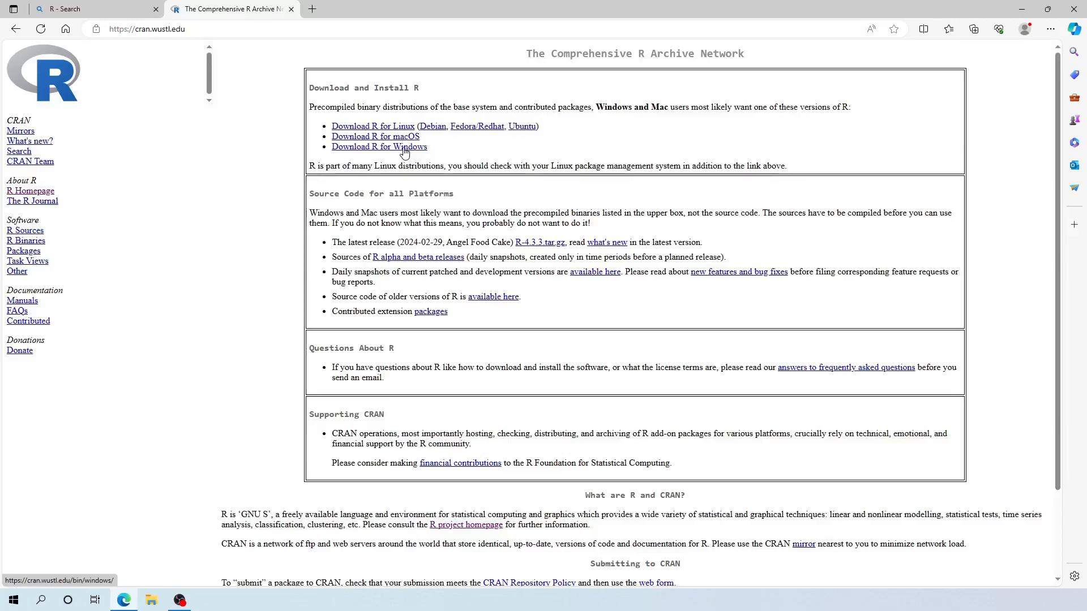
Download the R-4.3.3 base installer for Windows from the mirror and minimize the browser.
{"action": "left_click", "coordinate": [404, 147]}
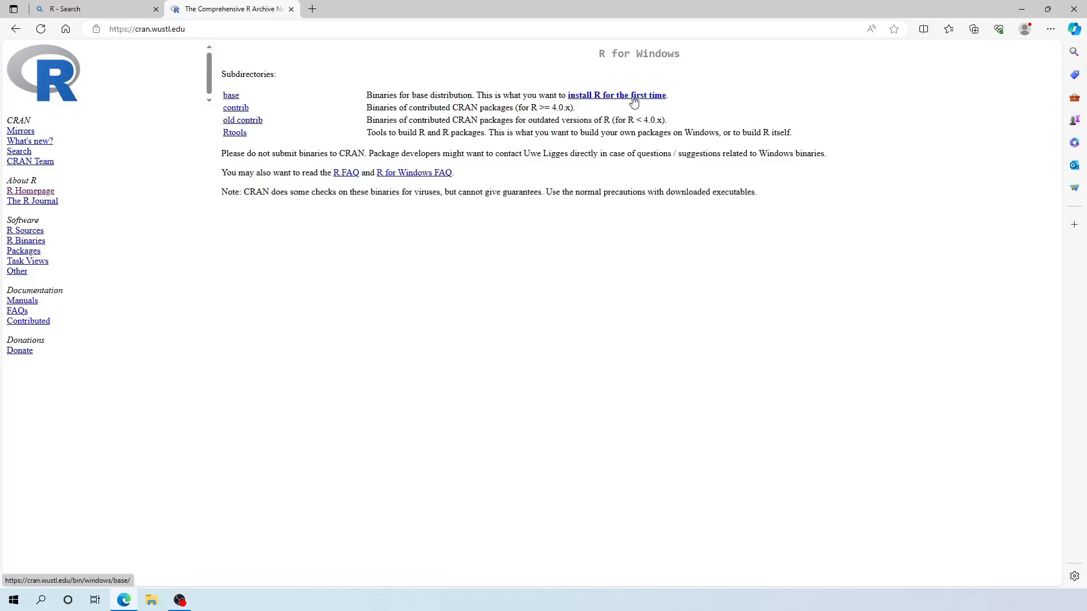
{"action": "left_click", "coordinate": [633, 96]}
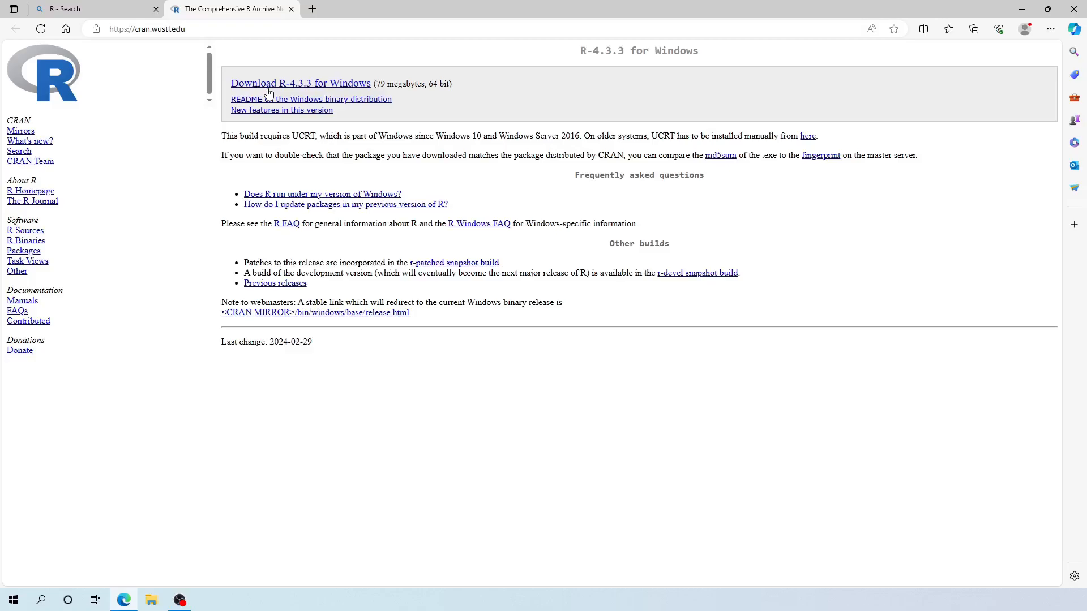
{"action": "left_click", "coordinate": [268, 87]}
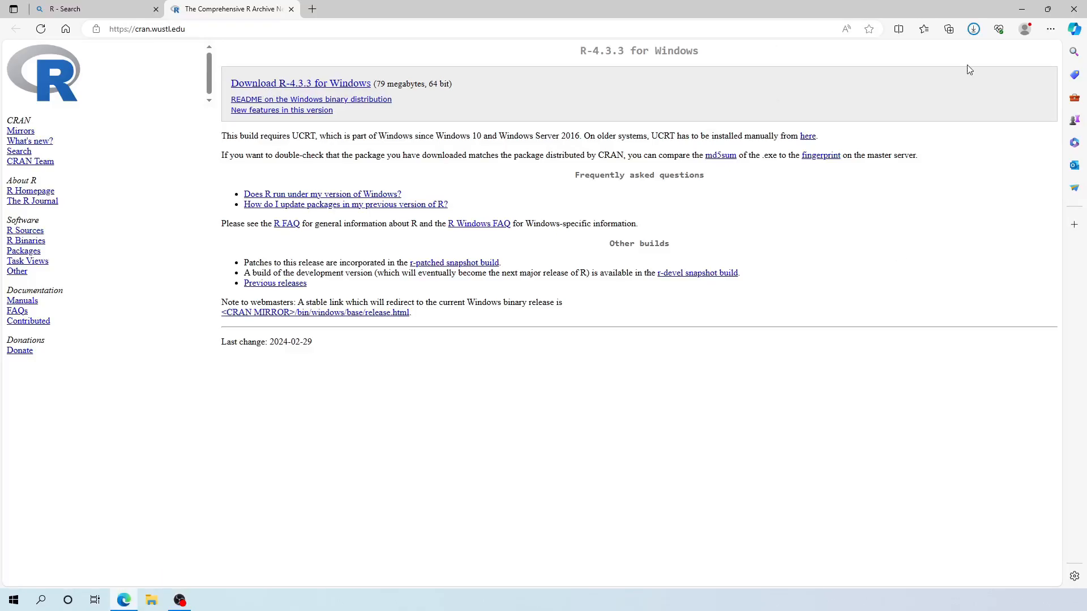
{"action": "left_click", "coordinate": [1022, 11]}
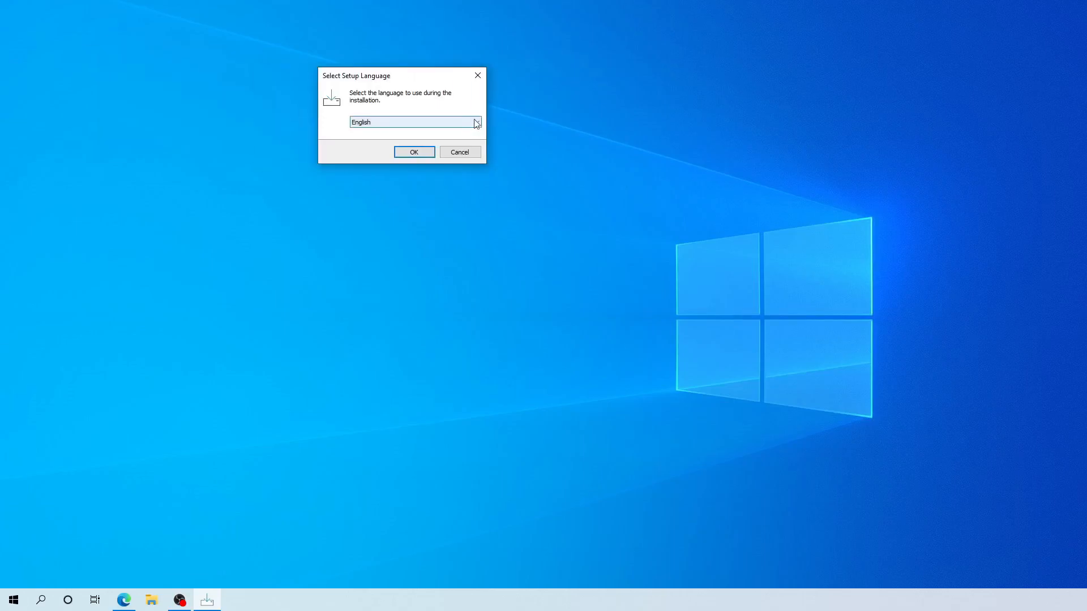
Choose English as the setup language and continue past the GNU General Public License information.
{"action": "left_click", "coordinate": [477, 123]}
{"action": "left_click", "coordinate": [477, 123]}
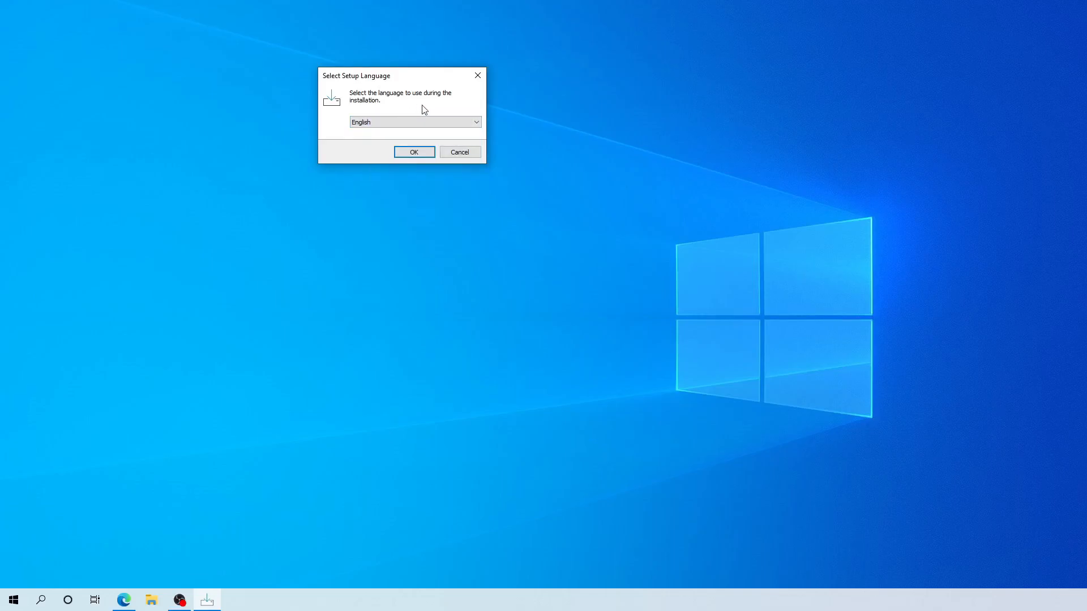
{"action": "left_click", "coordinate": [410, 154]}
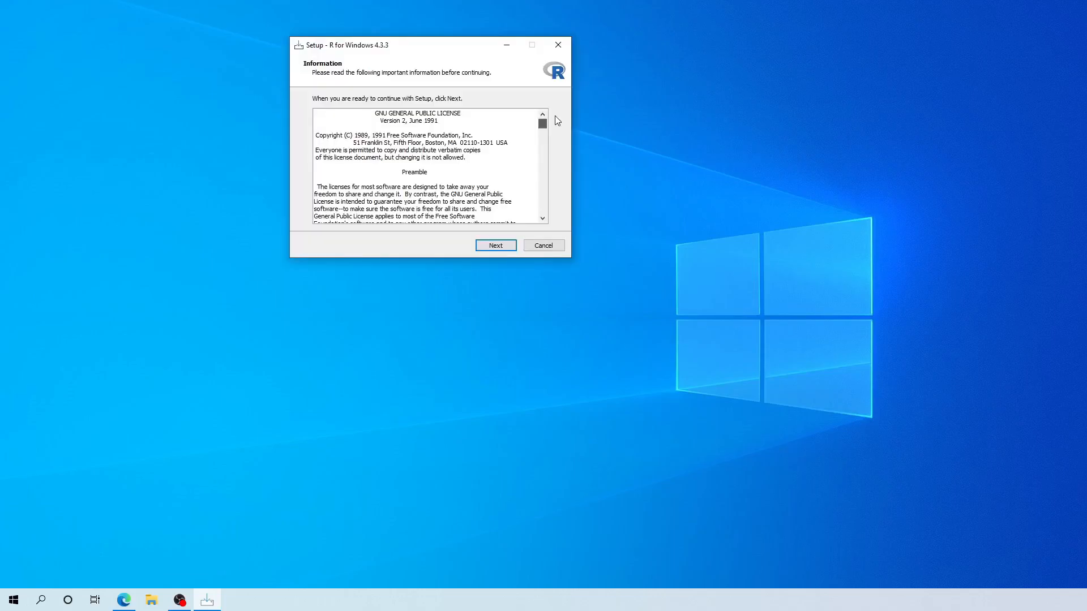
{"action": "left_click_drag", "start_coordinate": [542, 123], "coordinate": [542, 208]}
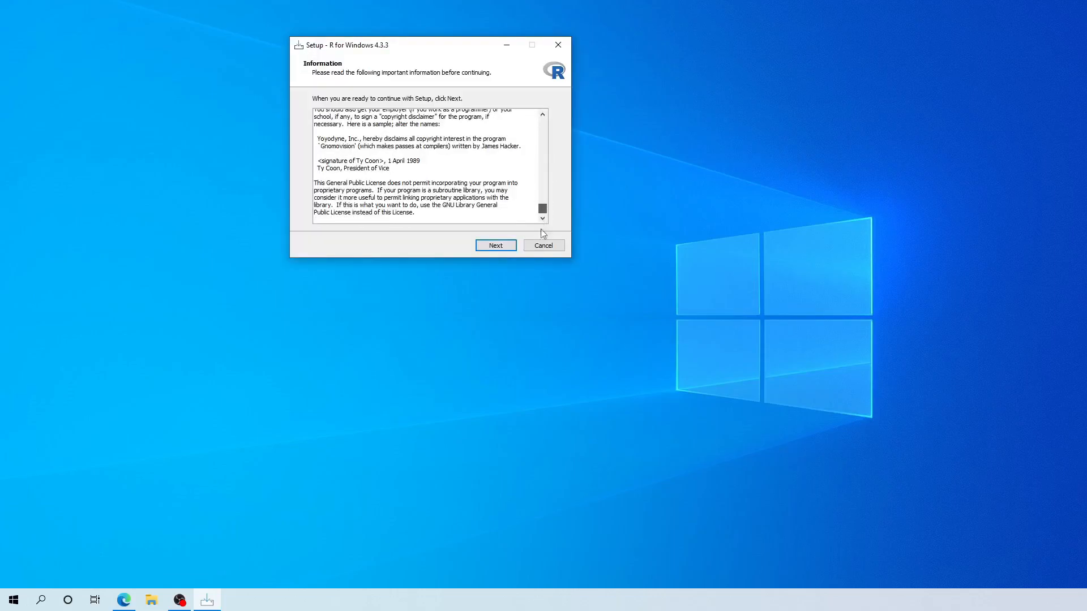
{"action": "left_click", "coordinate": [496, 245]}
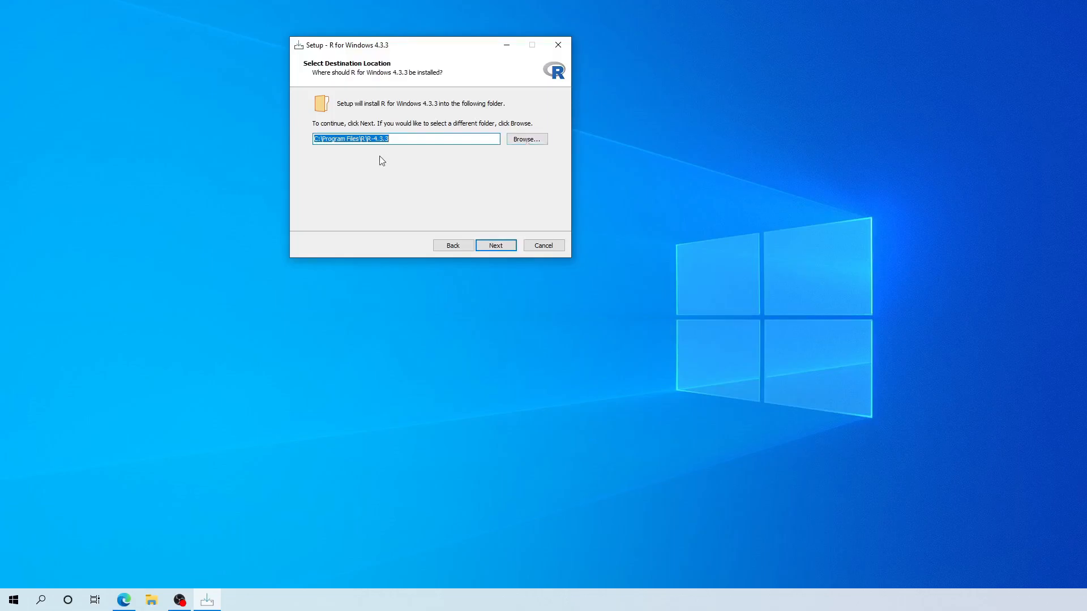
Install R for Windows 4.3.3 in C:\Program Files\R\R-4.3.3 with the default components, startup options, Start Menu folder and additional tasks, and finish the setup.
{"action": "left_click", "coordinate": [496, 248]}
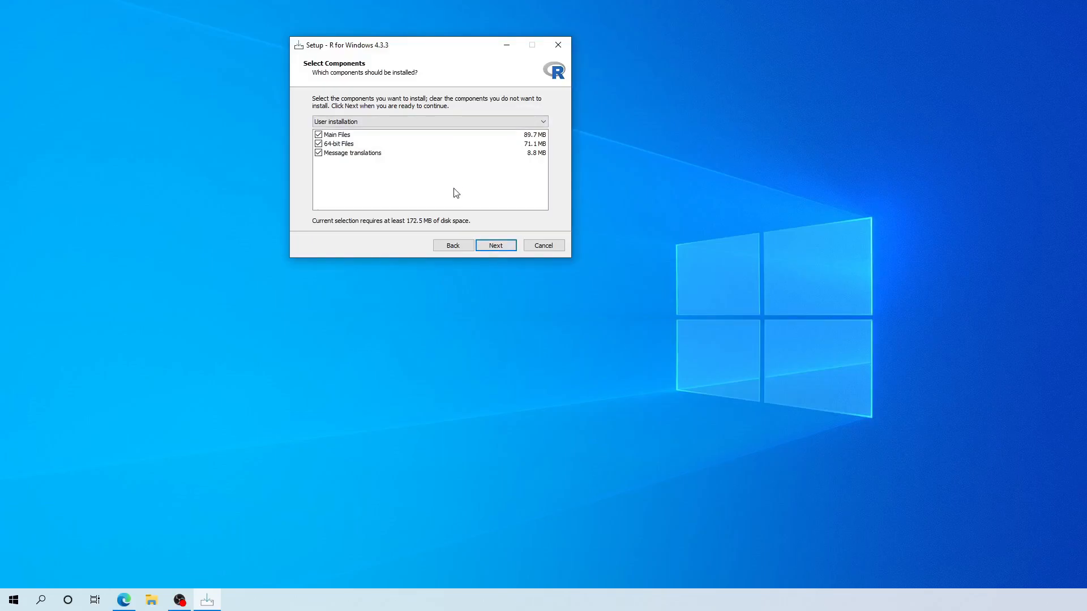
{"action": "left_click", "coordinate": [504, 245]}
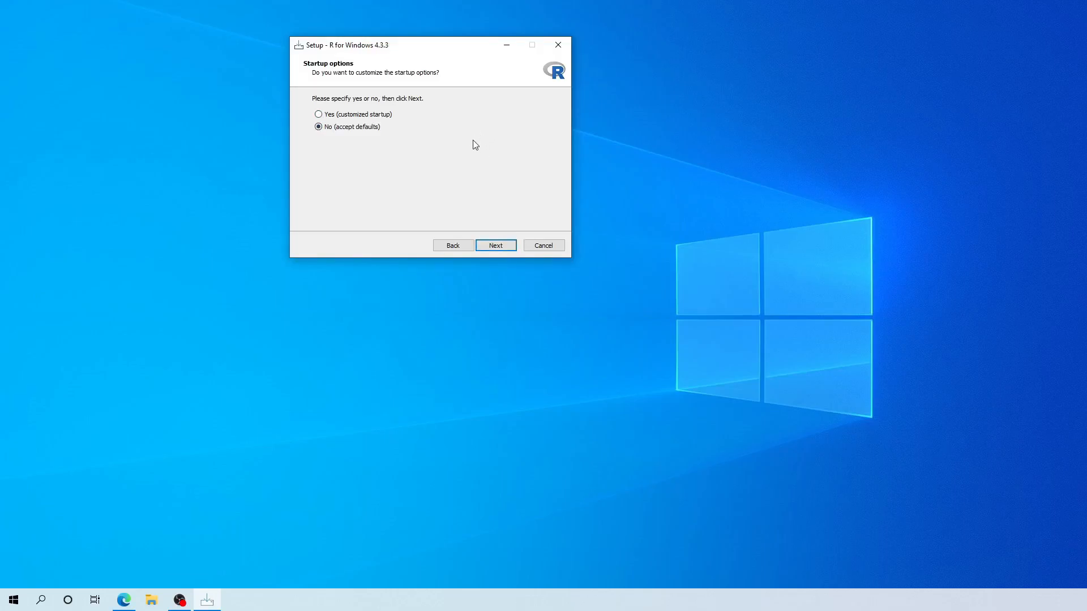
{"action": "left_click", "coordinate": [499, 247]}
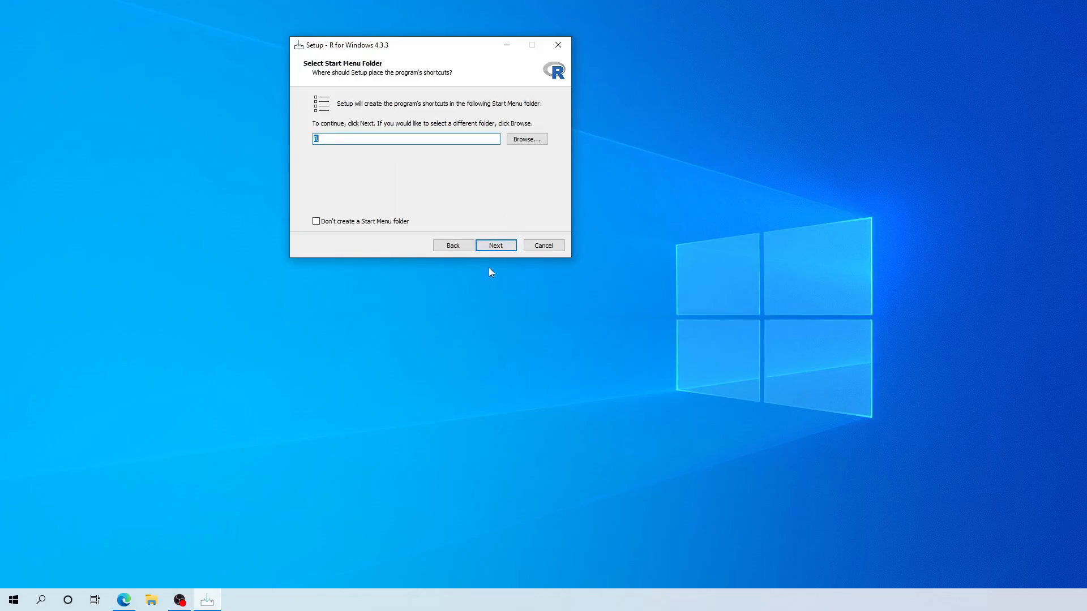
{"action": "left_click", "coordinate": [493, 248]}
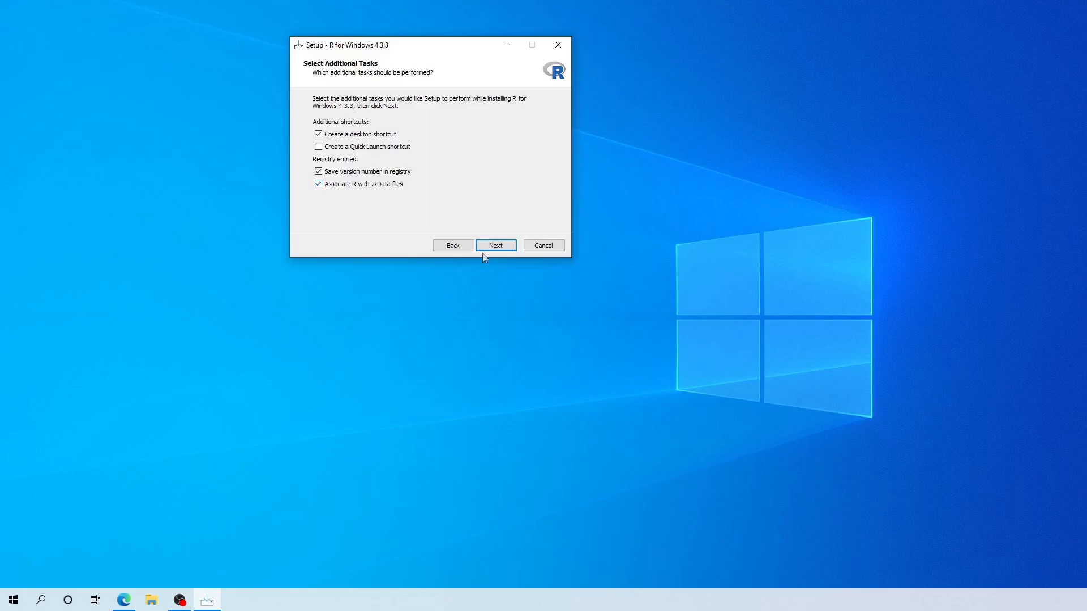
{"action": "left_click", "coordinate": [496, 246]}
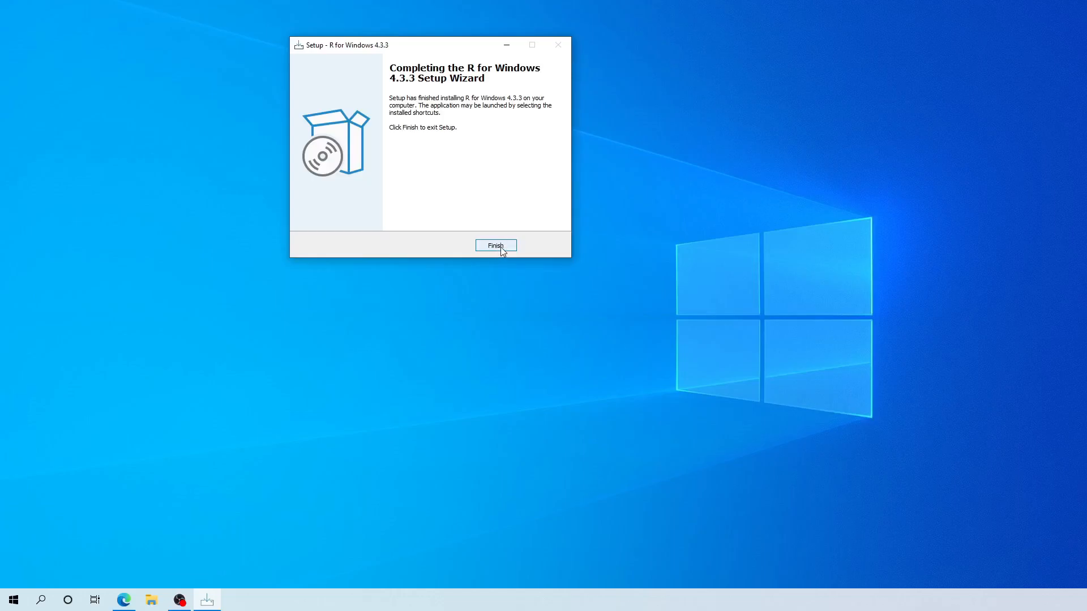
{"action": "left_click", "coordinate": [501, 247]}
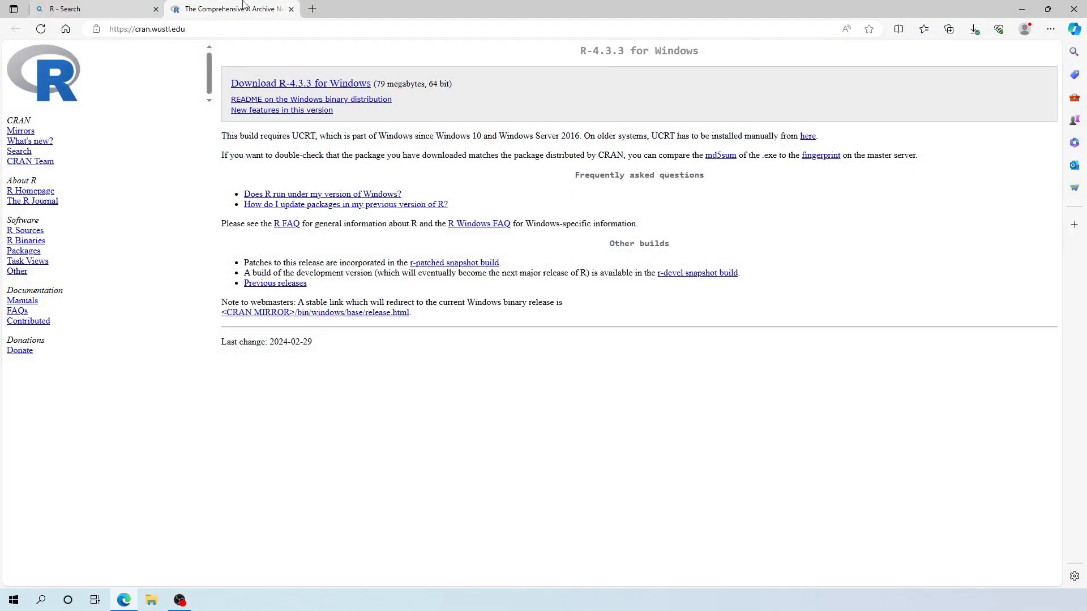
In a new Microsoft Edge tab, search for RStudio and follow the RStudio IDE result to the posit.co site.
{"action": "left_click", "coordinate": [313, 8]}
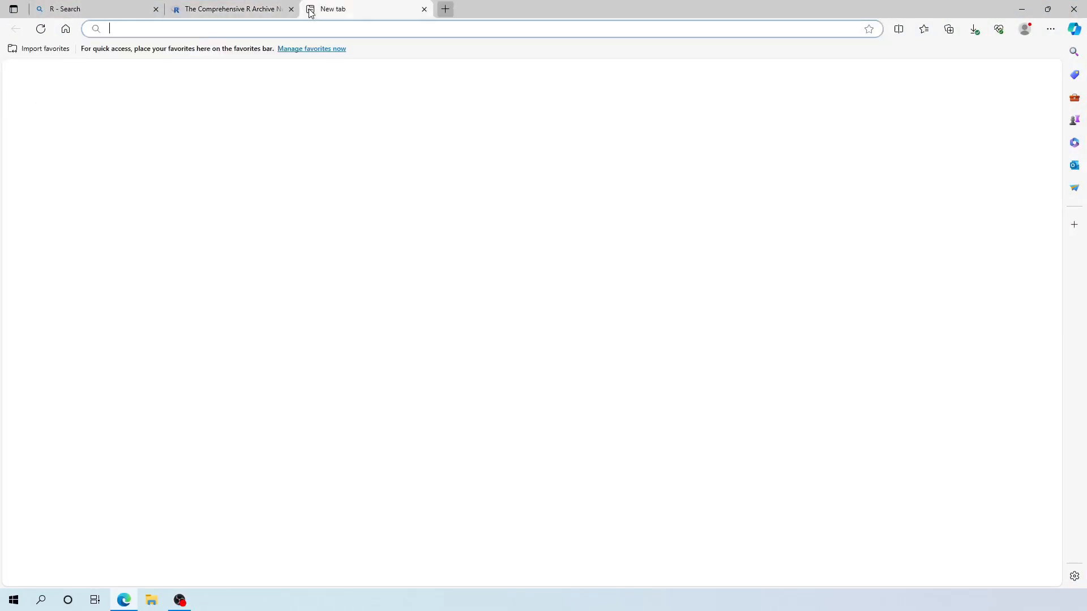
{"action": "type", "text": "RStudio"}
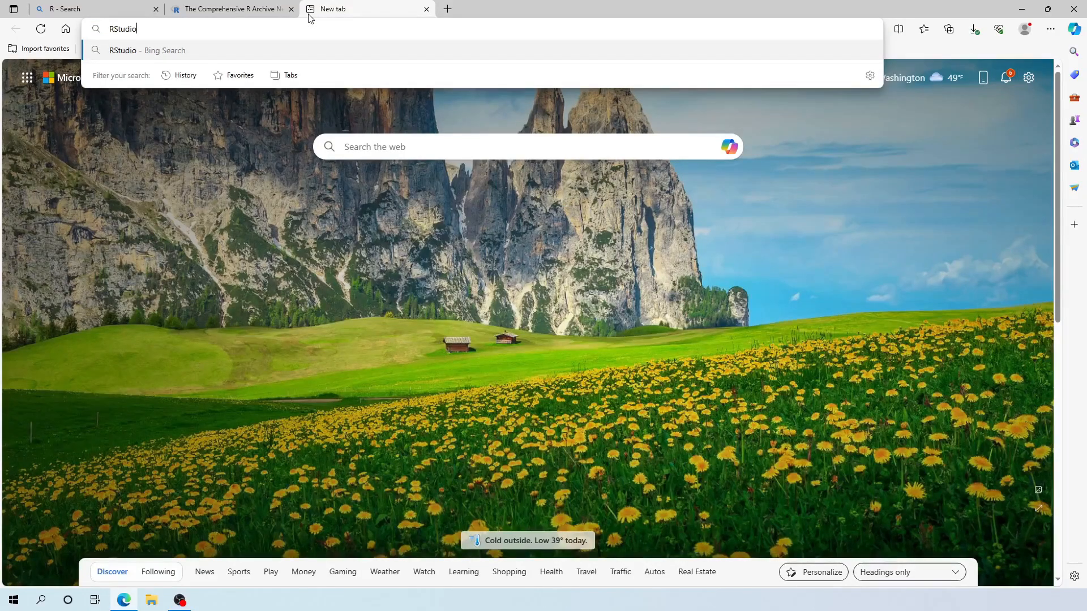
{"action": "key", "text": "Return"}
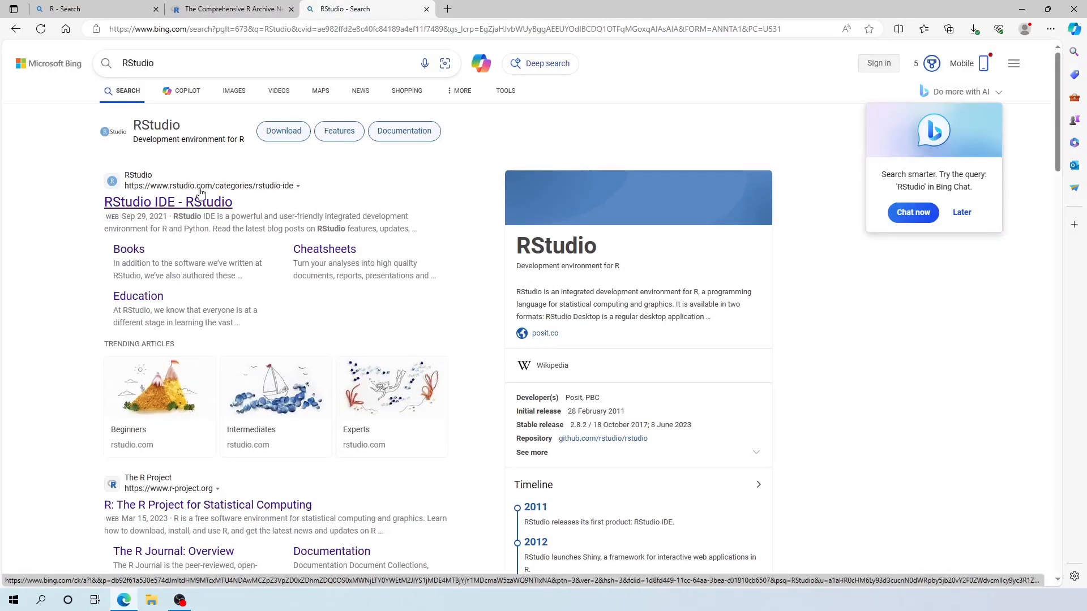
{"action": "left_click", "coordinate": [185, 192]}
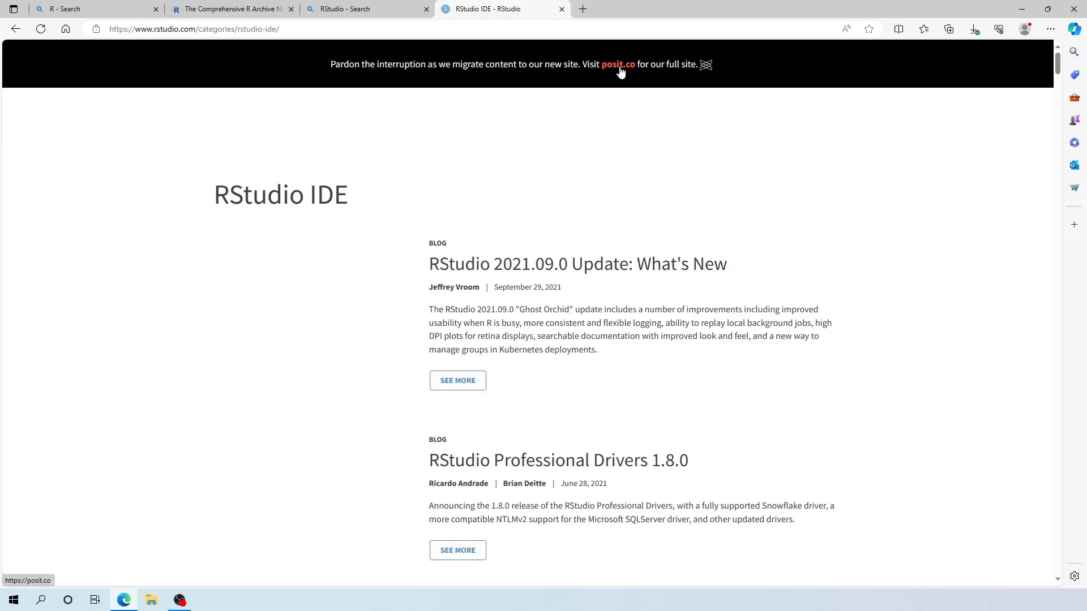
{"action": "left_click", "coordinate": [619, 66]}
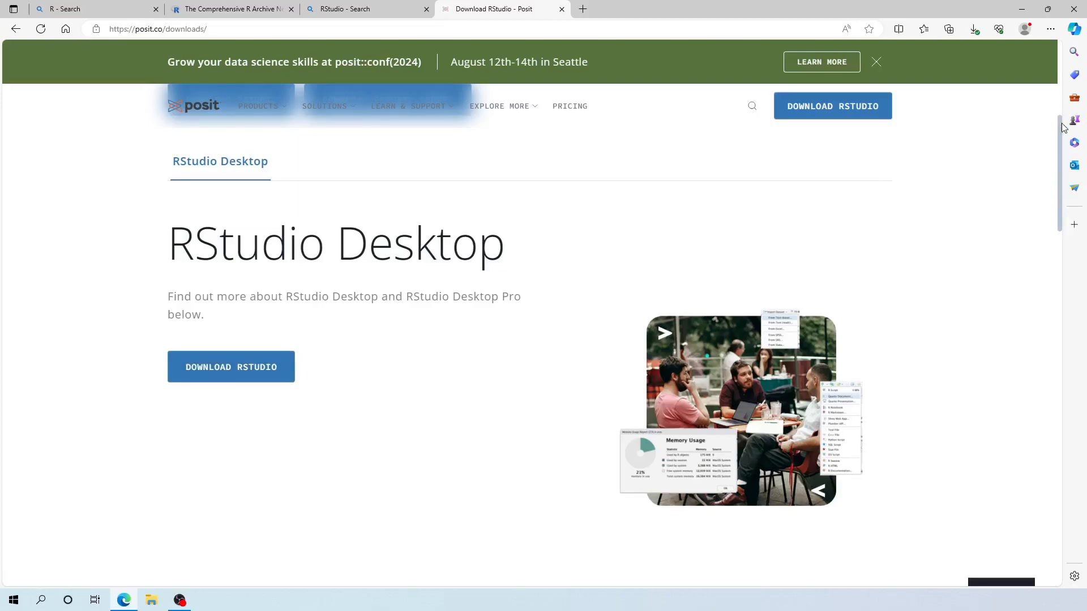
Choose the free RStudio Desktop edition on the Posit downloads page and download its Windows installer, version 2023.12.1-402.
{"action": "left_click_drag", "start_coordinate": [1063, 132], "coordinate": [1050, 287]}
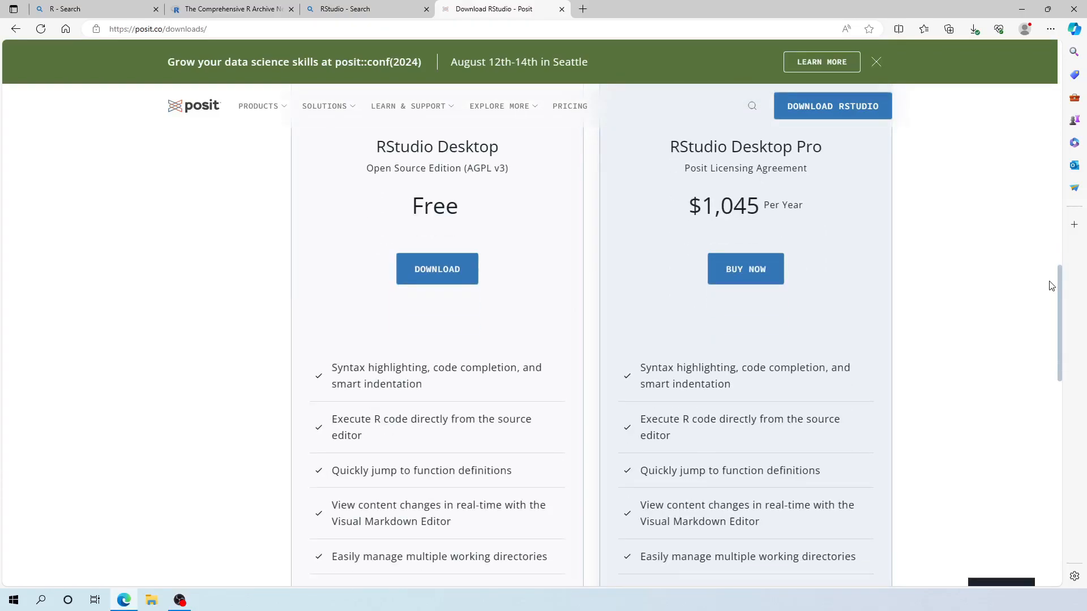
{"action": "left_click", "coordinate": [442, 273]}
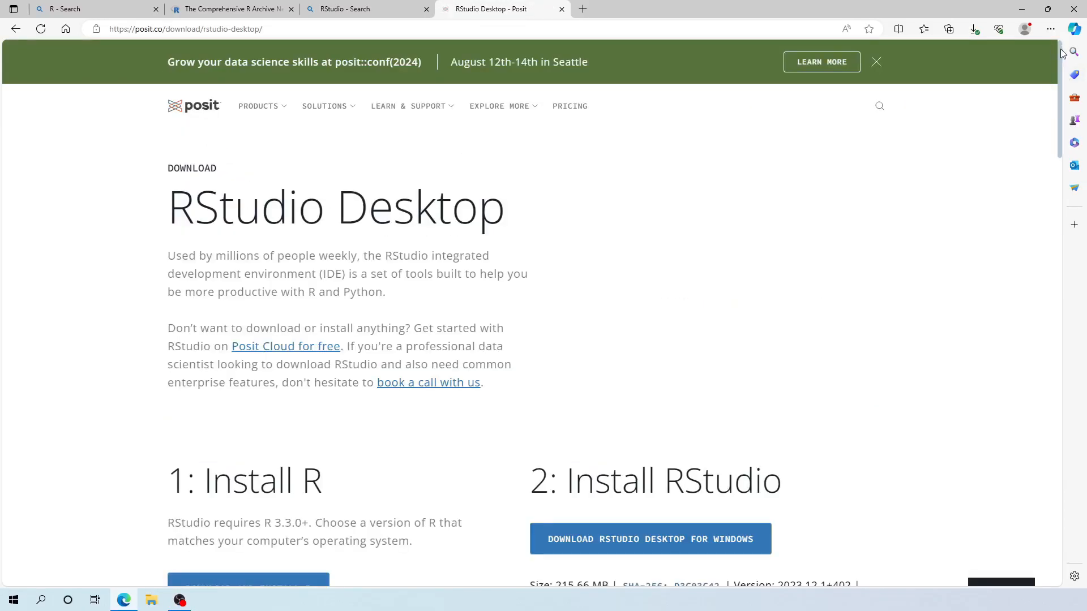
{"action": "scroll", "coordinate": [1063, 80], "scroll_direction": "down", "scroll_amount": 3}
{"action": "scroll", "coordinate": [1063, 80], "scroll_direction": "down", "scroll_amount": 2}
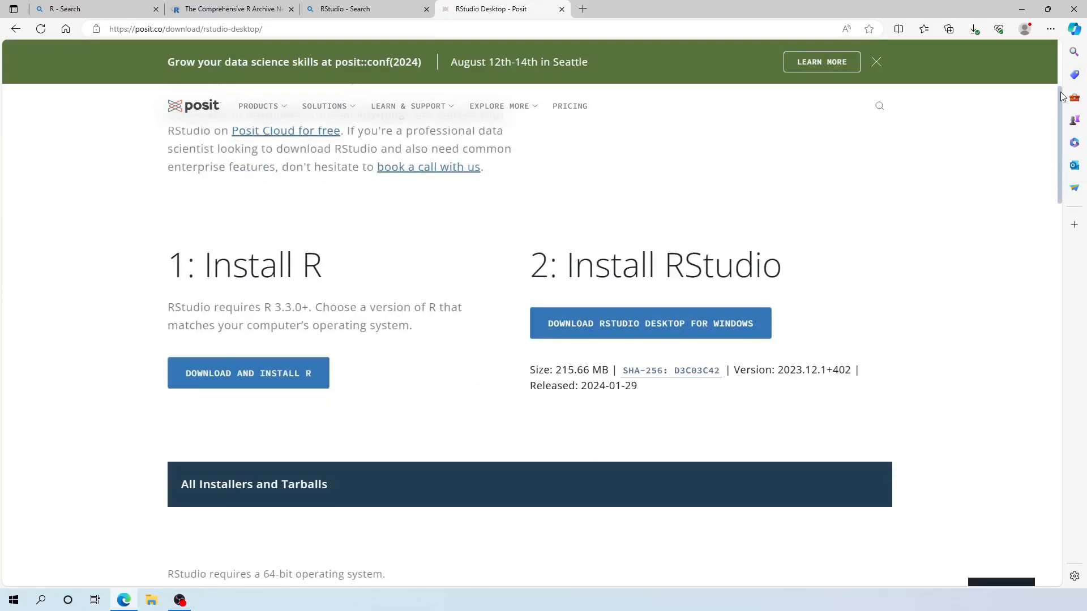
{"action": "scroll", "coordinate": [1062, 96], "scroll_direction": "down", "scroll_amount": 2}
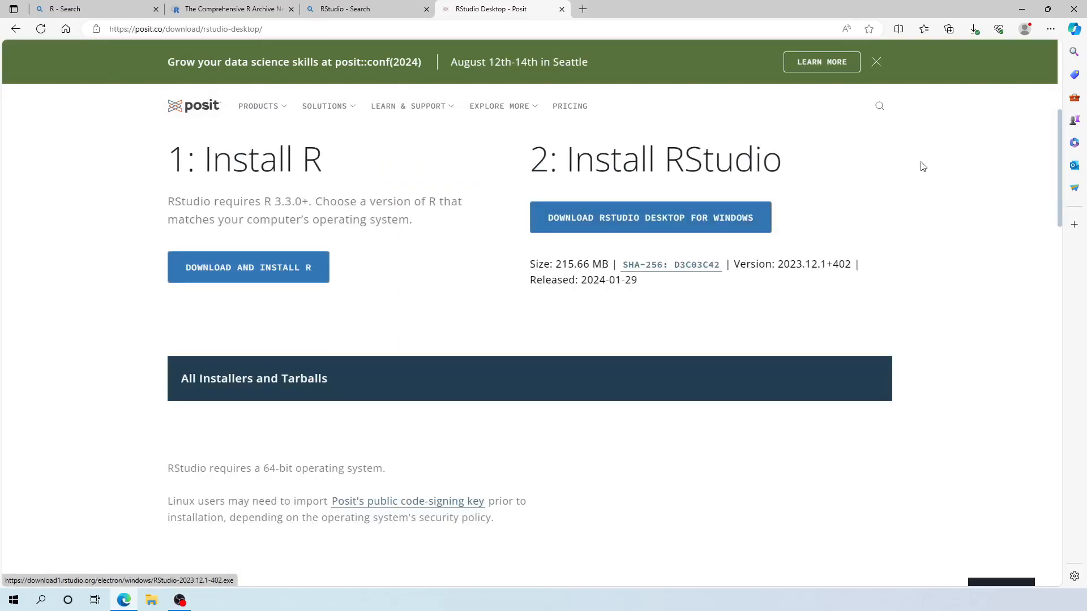
{"action": "left_click_drag", "start_coordinate": [1062, 116], "coordinate": [1045, 181]}
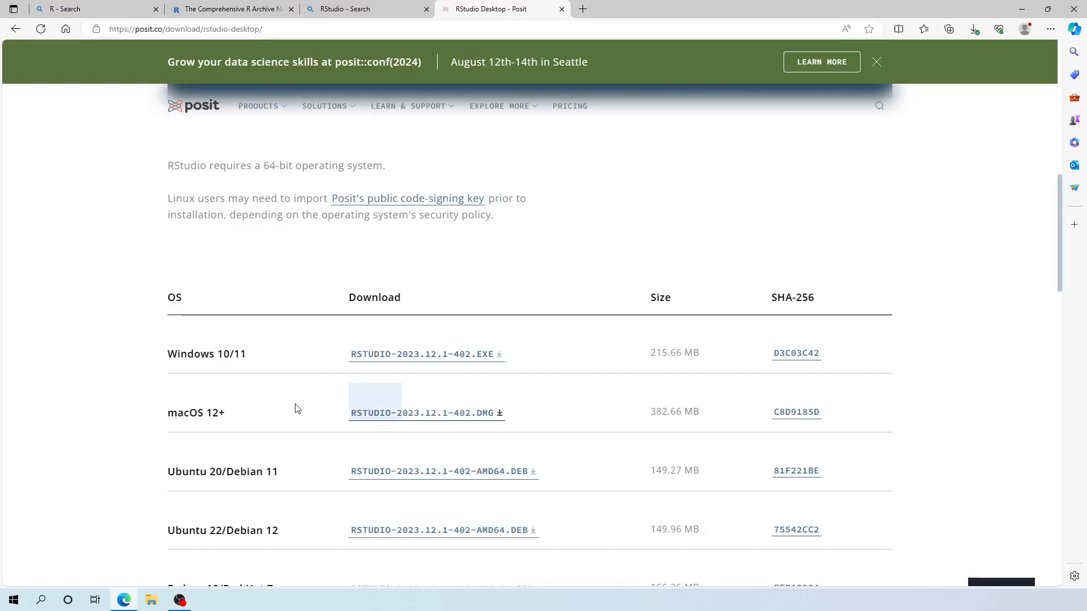
{"action": "left_click", "coordinate": [696, 169]}
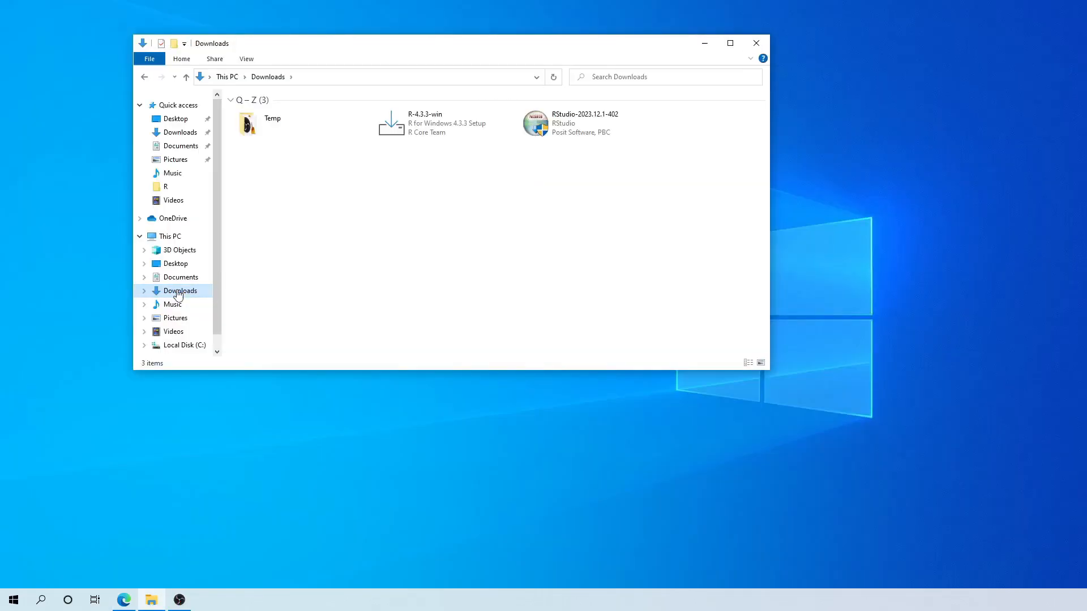
Run the RStudio-2023.12.1-402 installer from the Downloads folder and set the destination folder to C:\Users\RStudio\.
{"action": "double_click", "coordinate": [573, 127]}
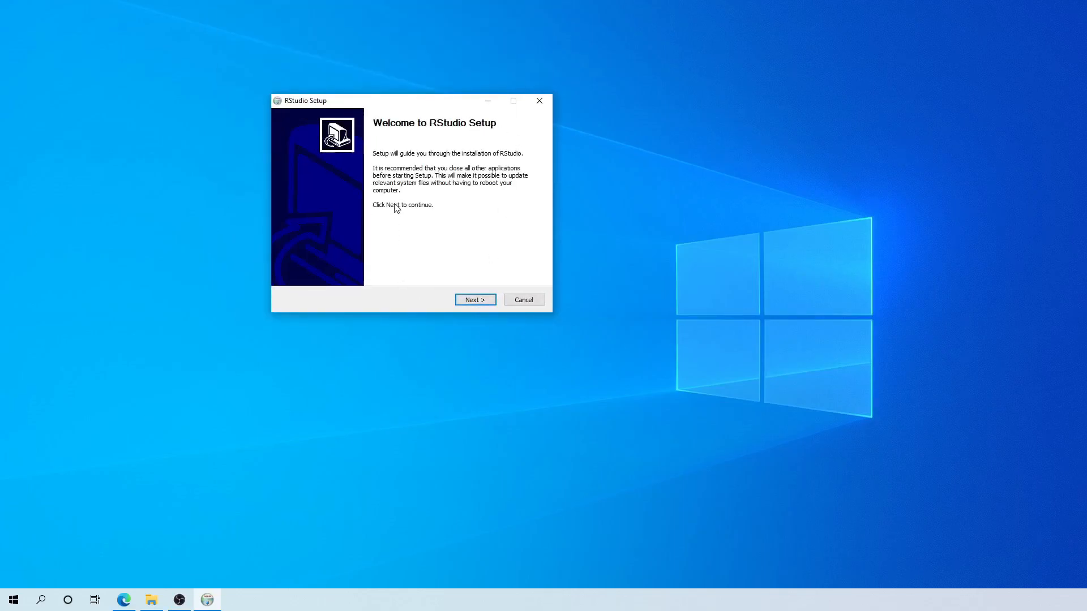
{"action": "left_click", "coordinate": [475, 299]}
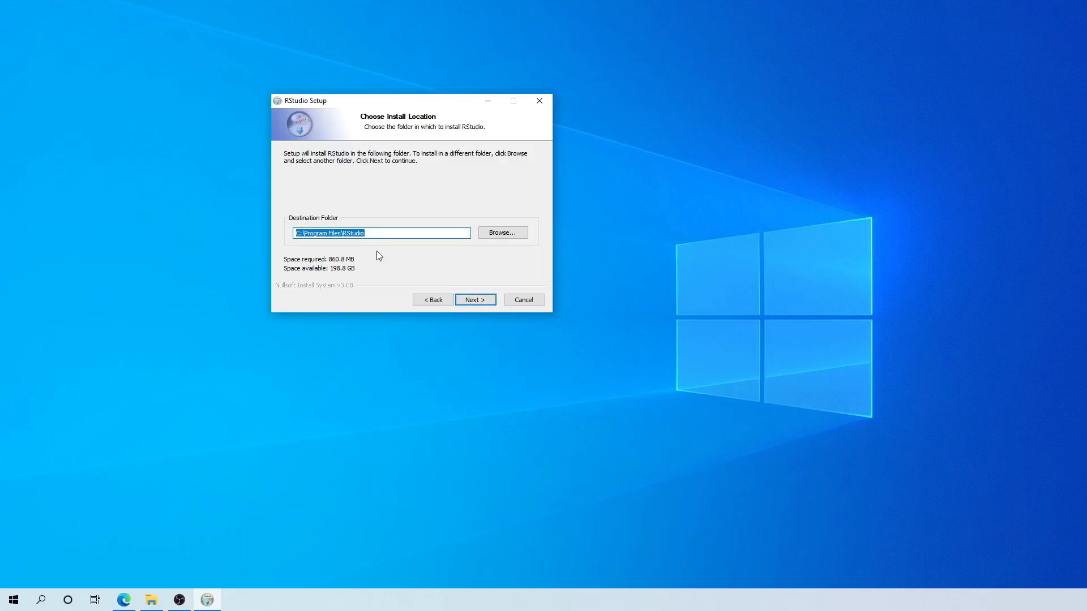
{"action": "left_click", "coordinate": [502, 235]}
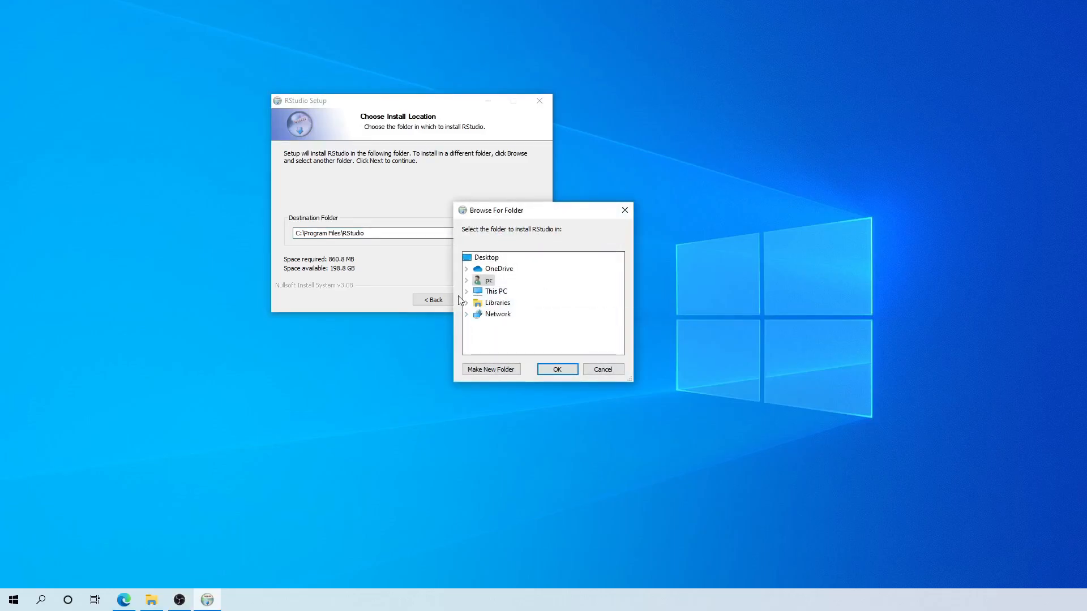
{"action": "left_click", "coordinate": [528, 323]}
{"action": "left_click", "coordinate": [557, 369]}
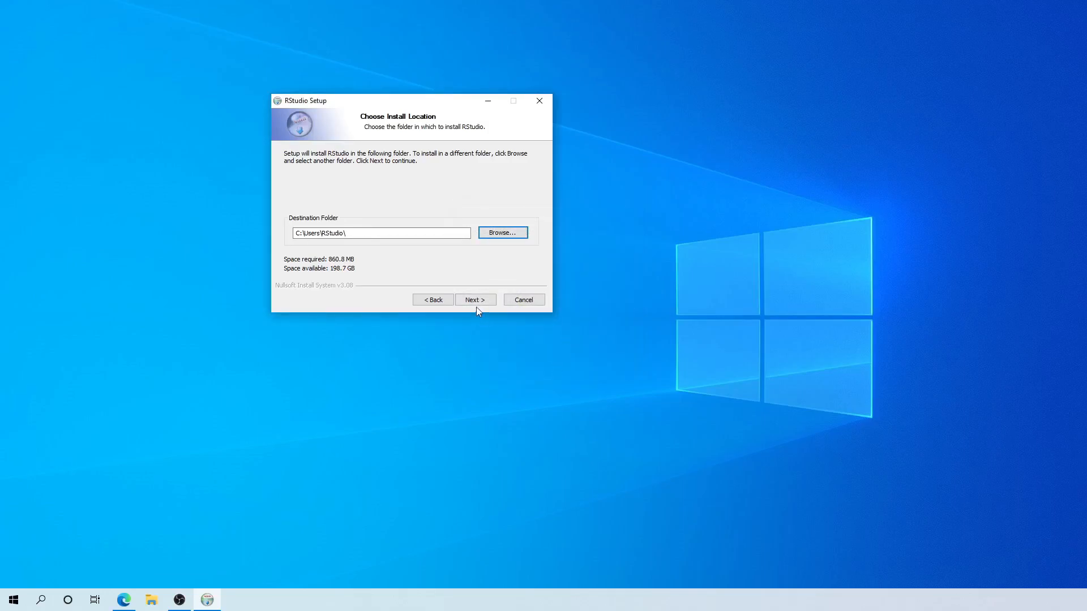
{"action": "left_click", "coordinate": [476, 300]}
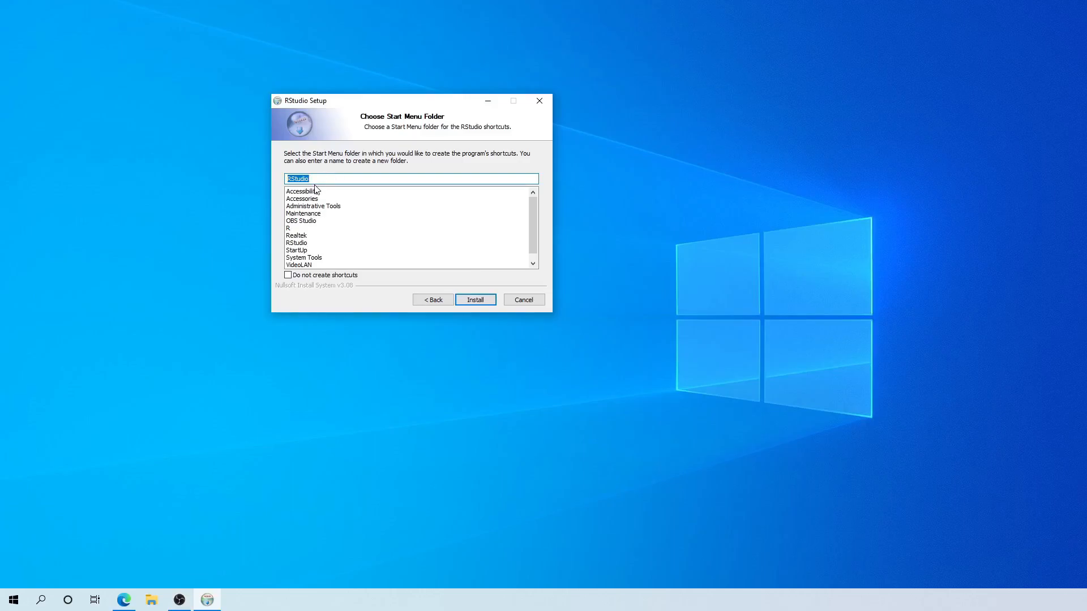
Install RStudio with its shortcuts in the RStudio Start Menu folder and close the completed setup.
{"action": "left_click", "coordinate": [476, 300]}
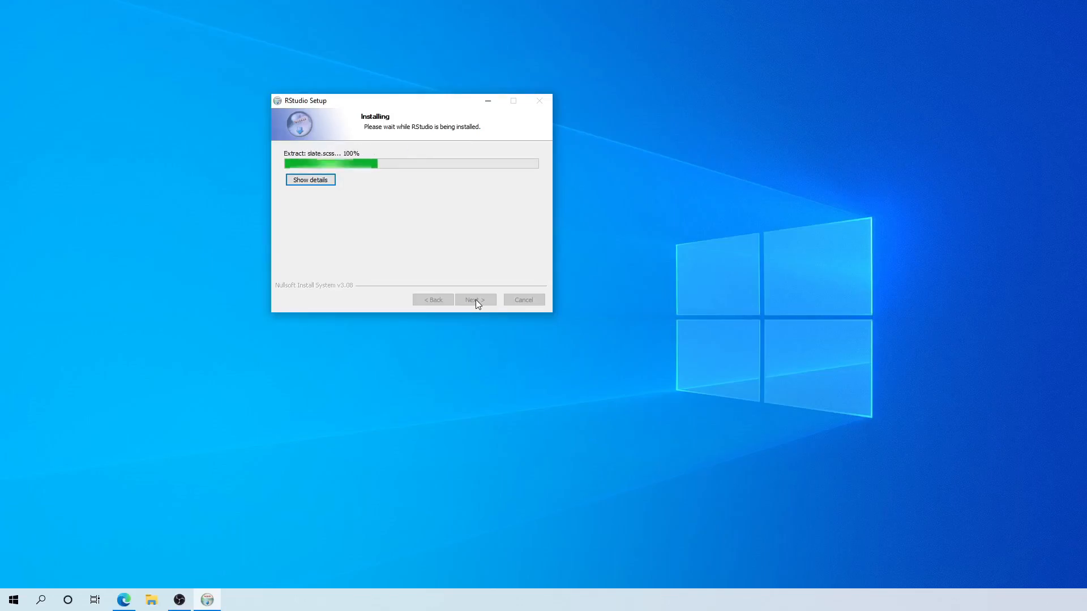
{"action": "left_click", "coordinate": [799, 252]}
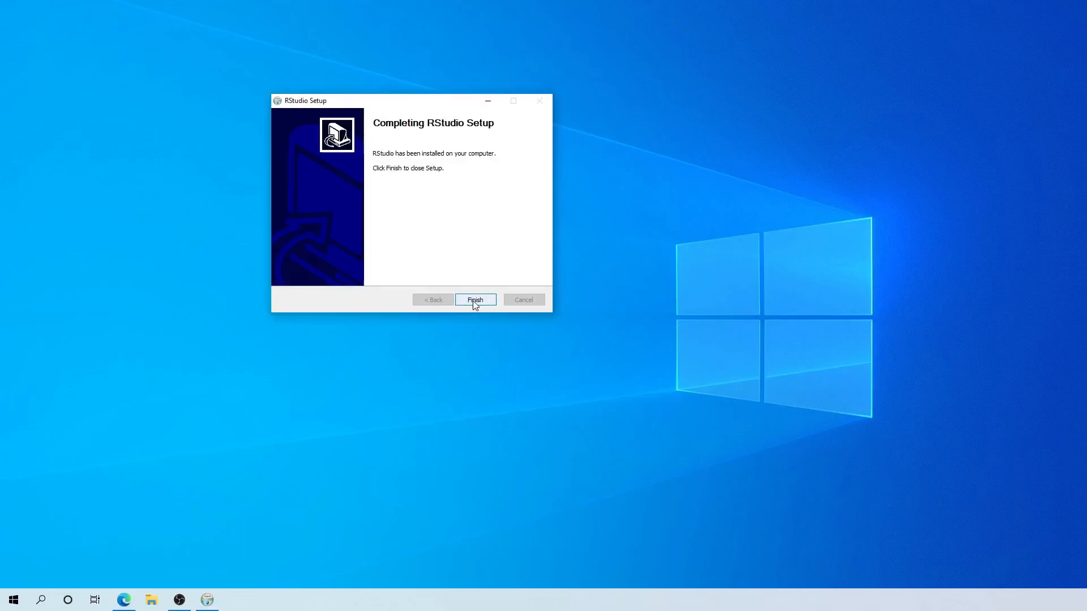
{"action": "left_click", "coordinate": [473, 300]}
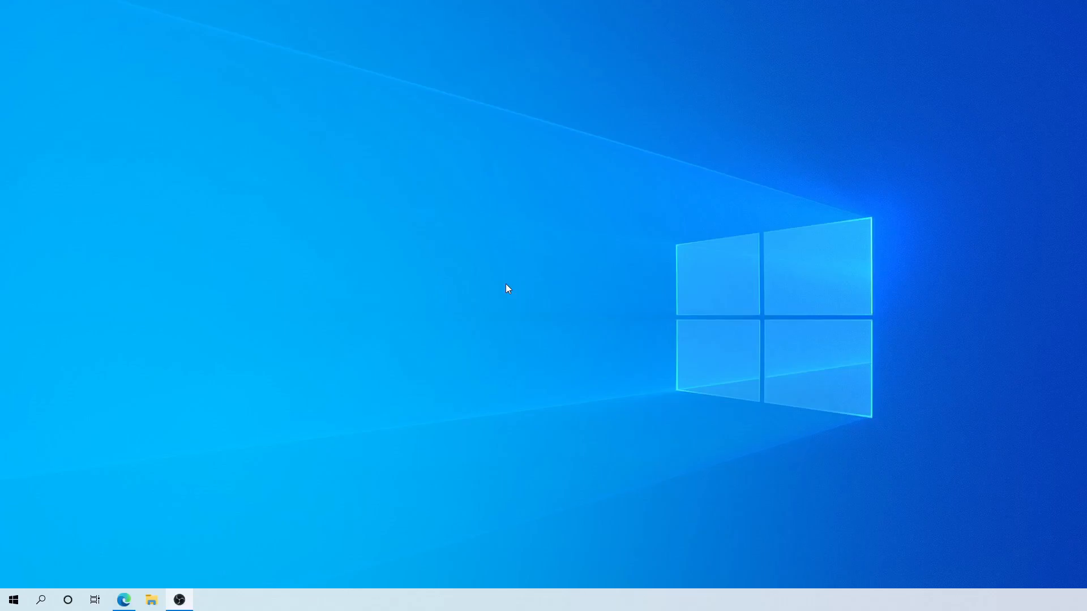
Open R 4.3.3 from the installed programs and run print("hello world") in the R Console.
{"action": "key", "text": "super"}
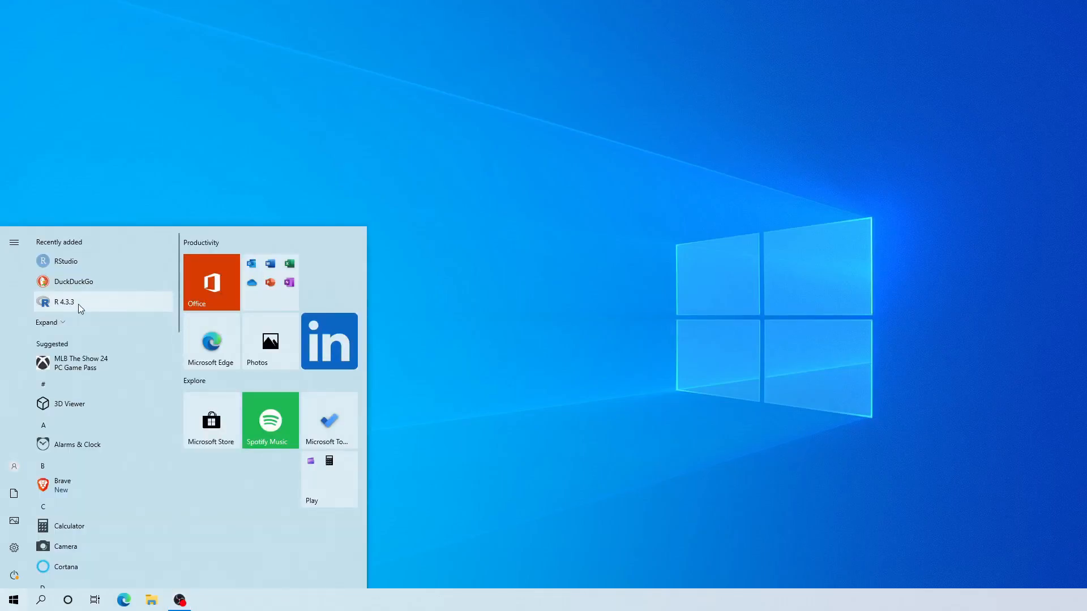
{"action": "scroll", "coordinate": [83, 308], "scroll_direction": "down", "scroll_amount": 5}
{"action": "scroll", "coordinate": [192, 394], "scroll_direction": "down", "scroll_amount": 3}
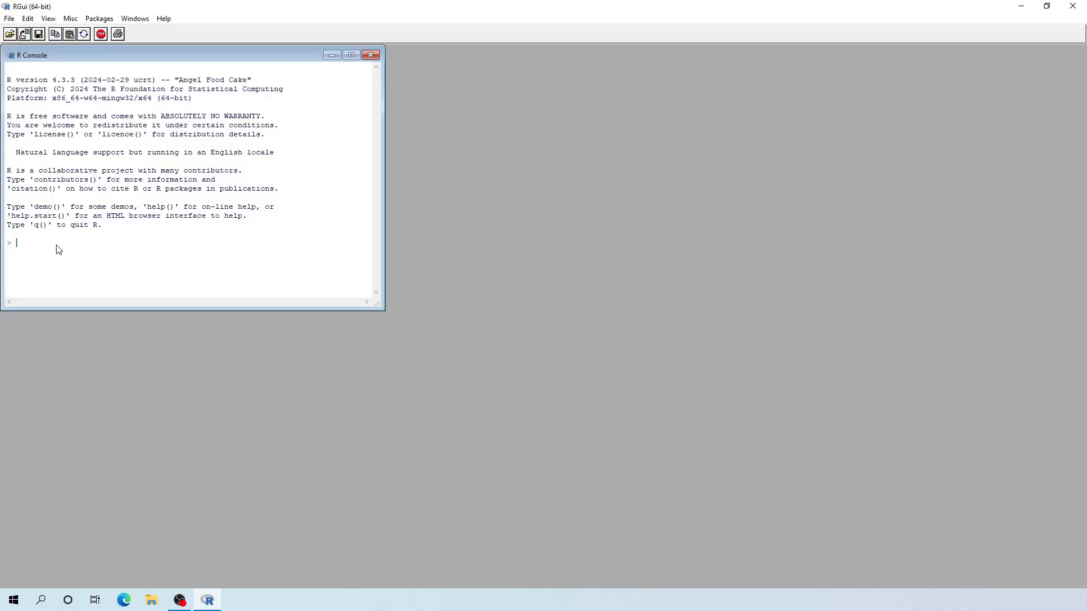
{"action": "type", "text": "print(\"hello world\")"}
{"action": "key", "text": "Return"}
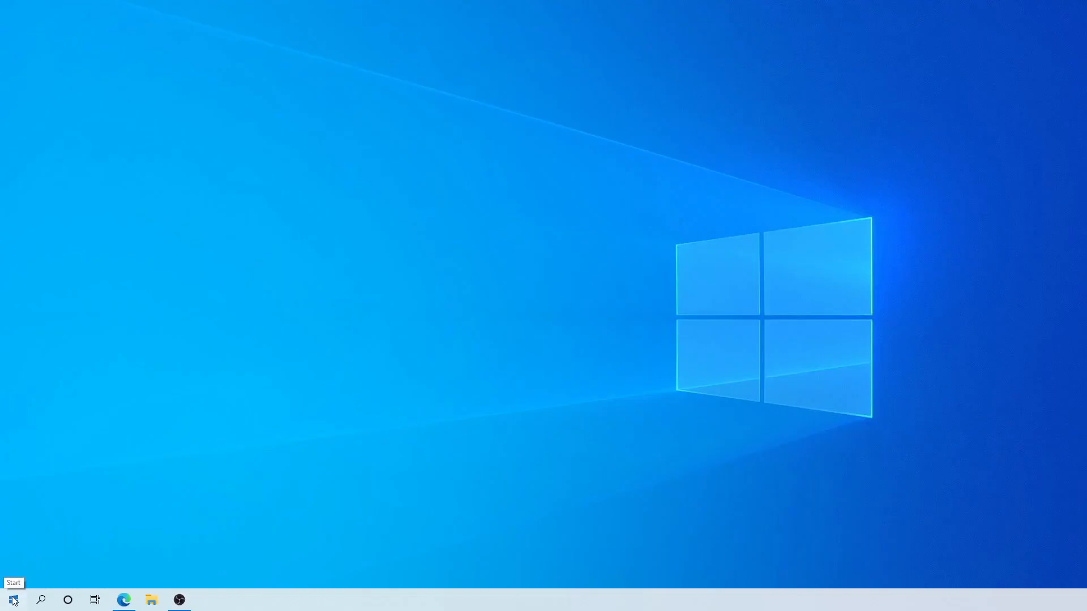
Launch RStudio and accept the machine's default 64-bit version of R with the Auto-detect (recommended) rendering engine.
{"action": "left_click", "coordinate": [13, 601]}
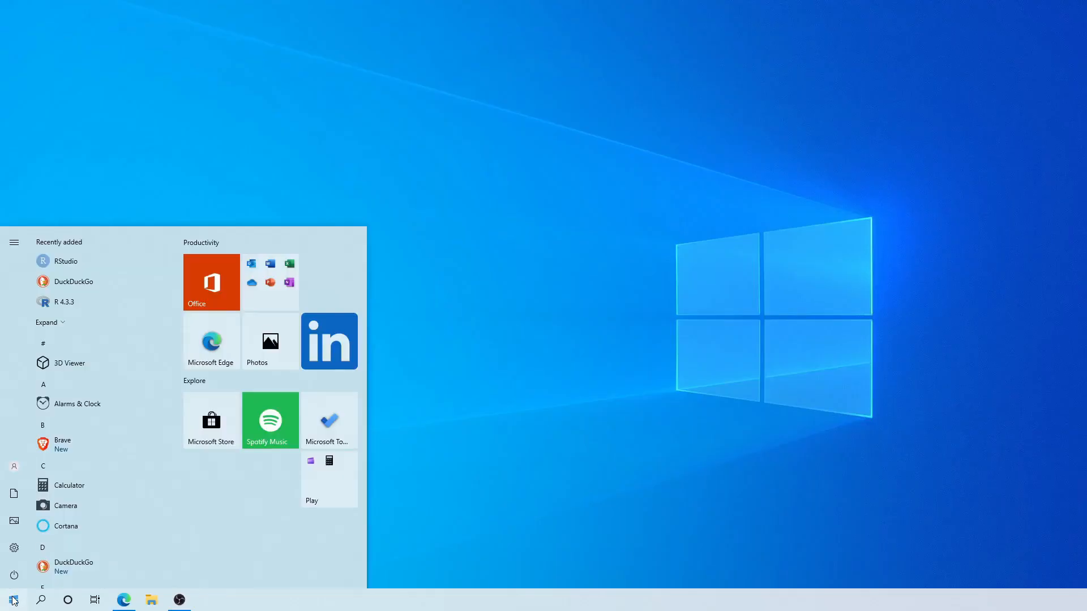
{"action": "scroll", "coordinate": [98, 446], "scroll_direction": "down", "scroll_amount": 5}
{"action": "left_click", "coordinate": [83, 461]}
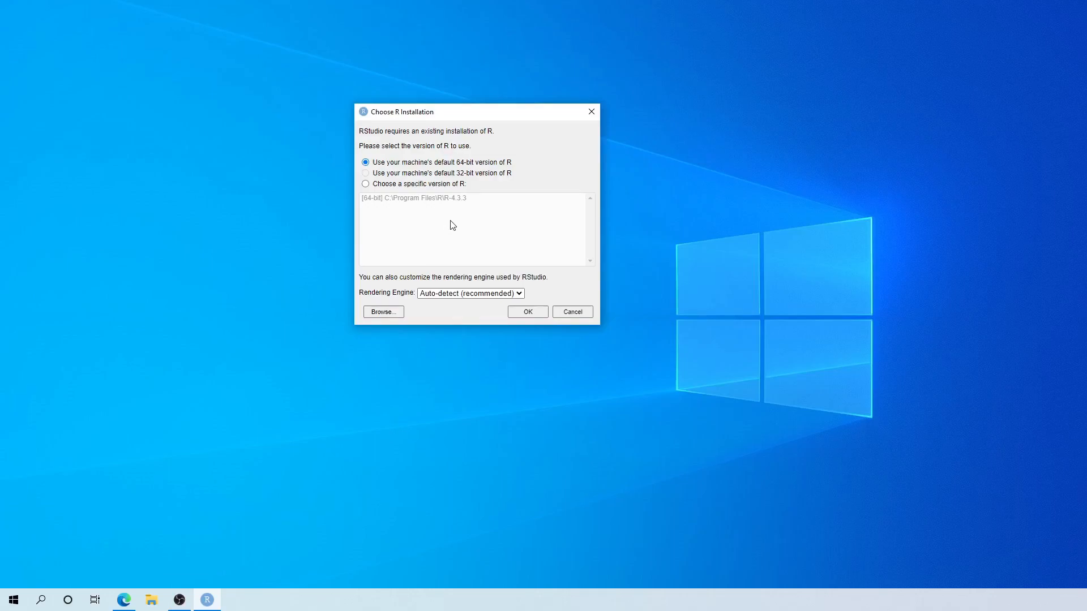
{"action": "left_click", "coordinate": [527, 312]}
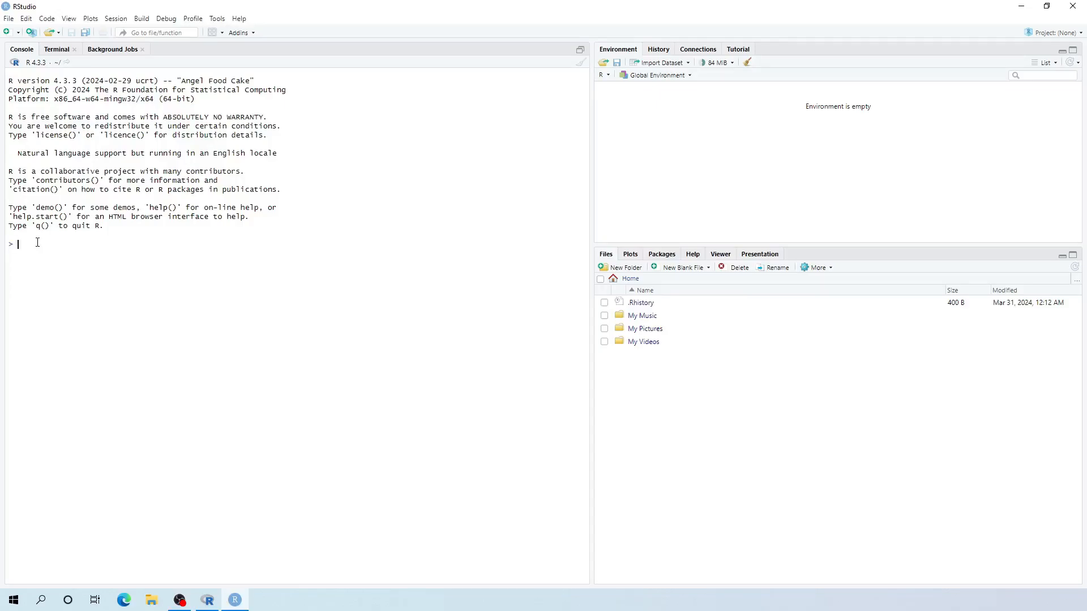
Run help(package="datasets") in the RStudio console to open the documentation of the datasets package.
{"action": "type", "text": "help("}
{"action": "type", "text": "package=\"datasets\""}
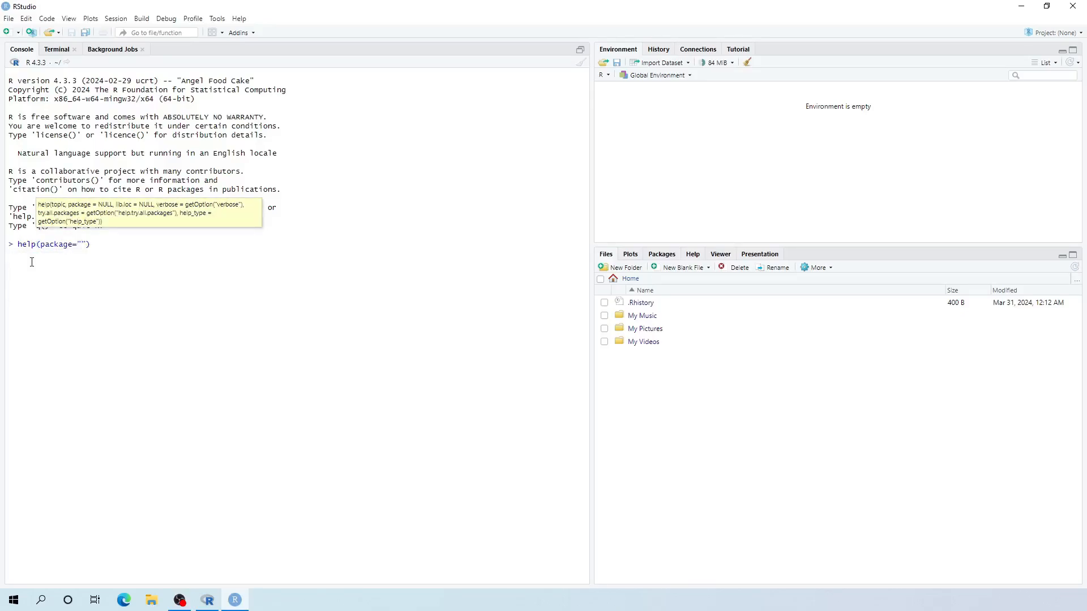
{"action": "type", "text": ")"}
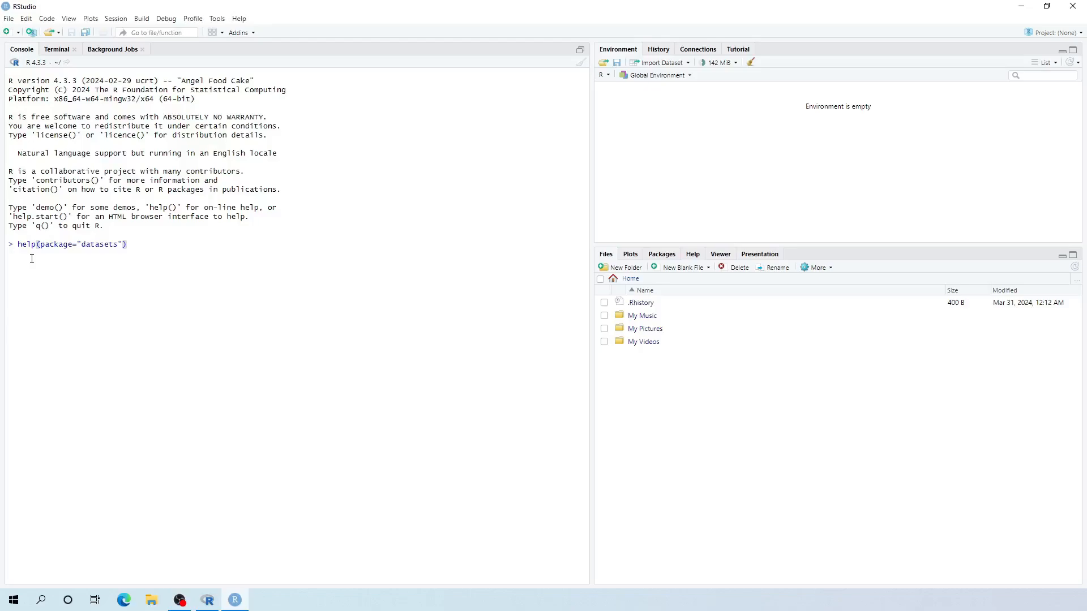
{"action": "key", "text": "Return"}
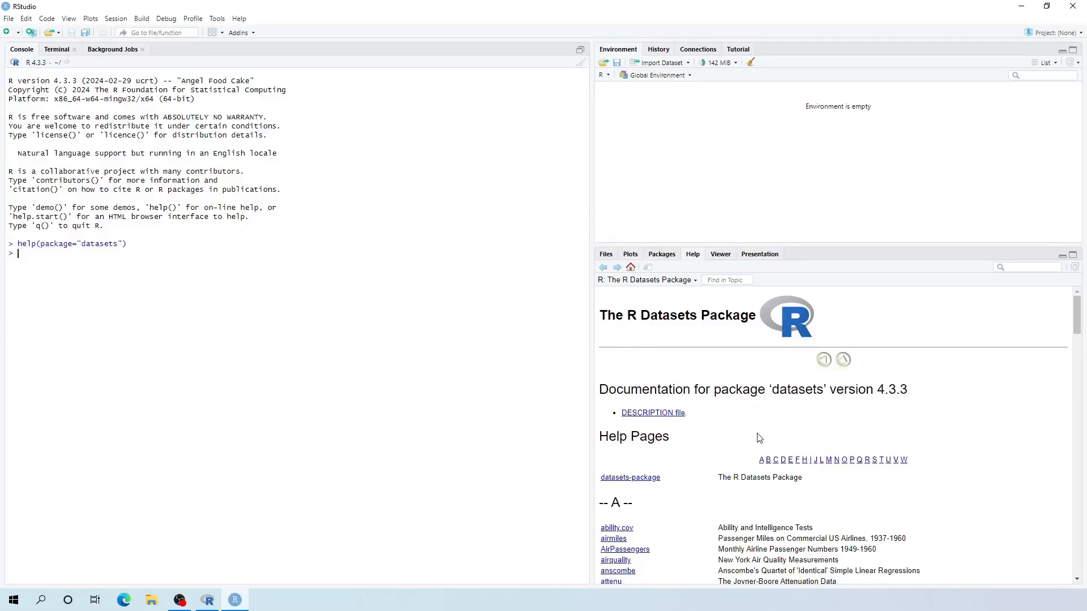
Locate the iris dataset in the package's help list and print its first rows by running head(iris) in the console.
{"action": "left_click_drag", "start_coordinate": [1078, 312], "coordinate": [1077, 422]}
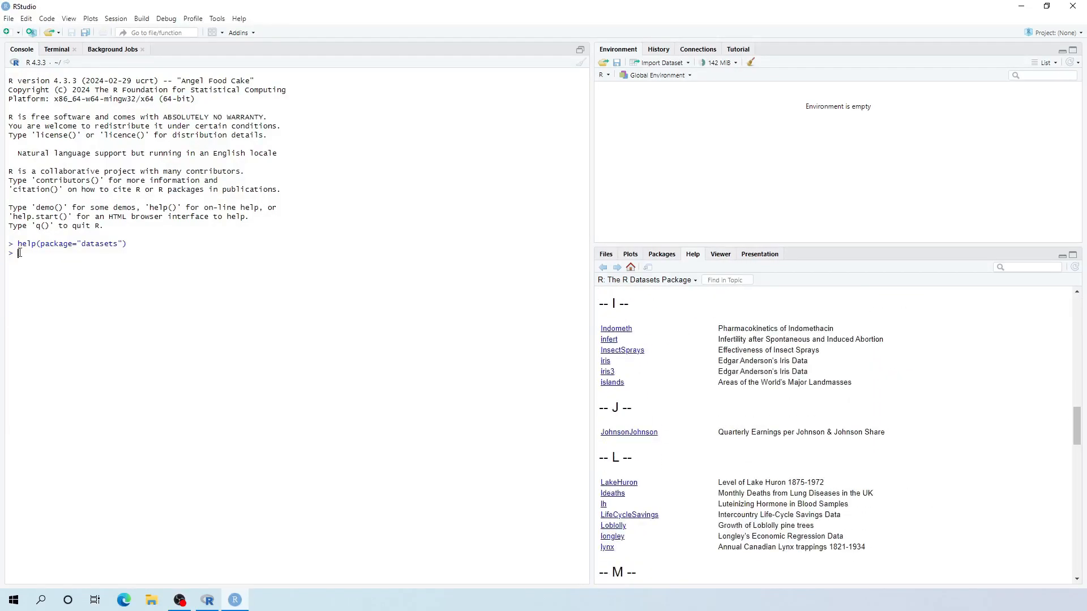
{"action": "left_click", "coordinate": [19, 253]}
{"action": "type", "text": "head(iris"}
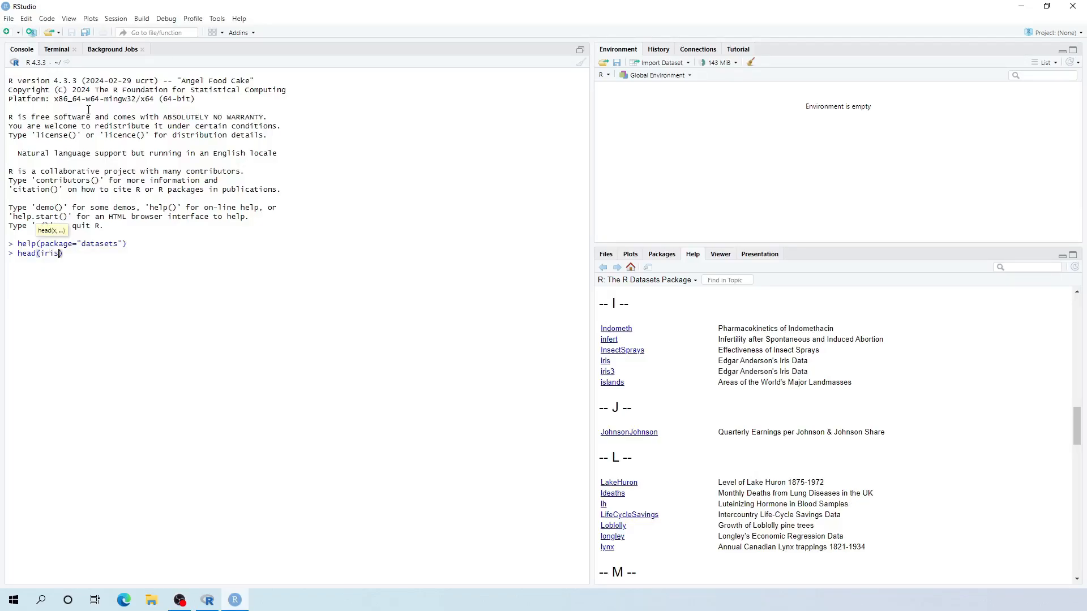
{"action": "key", "text": "Return"}
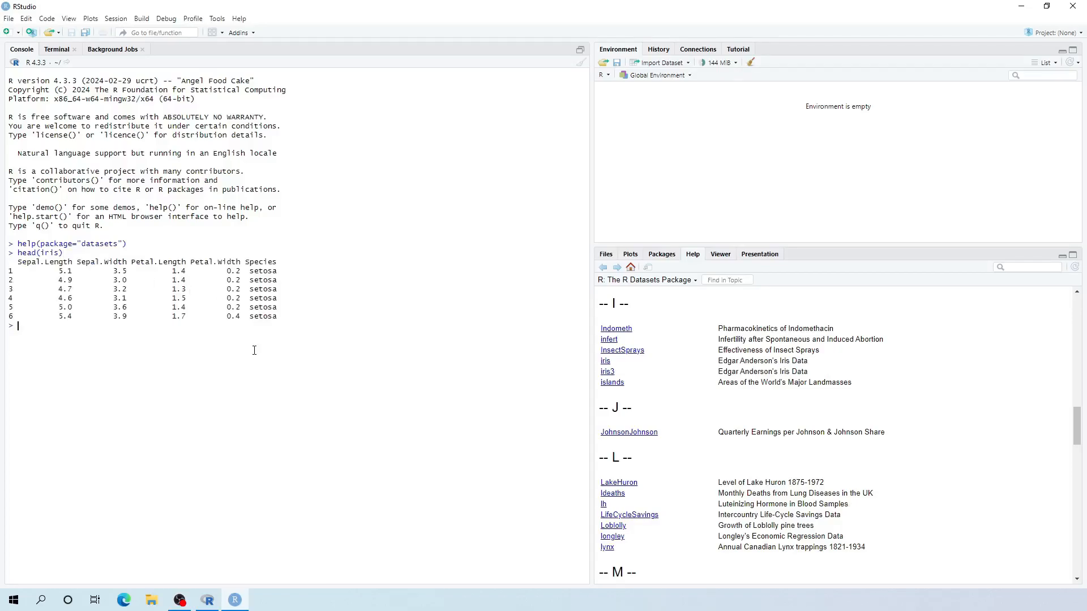